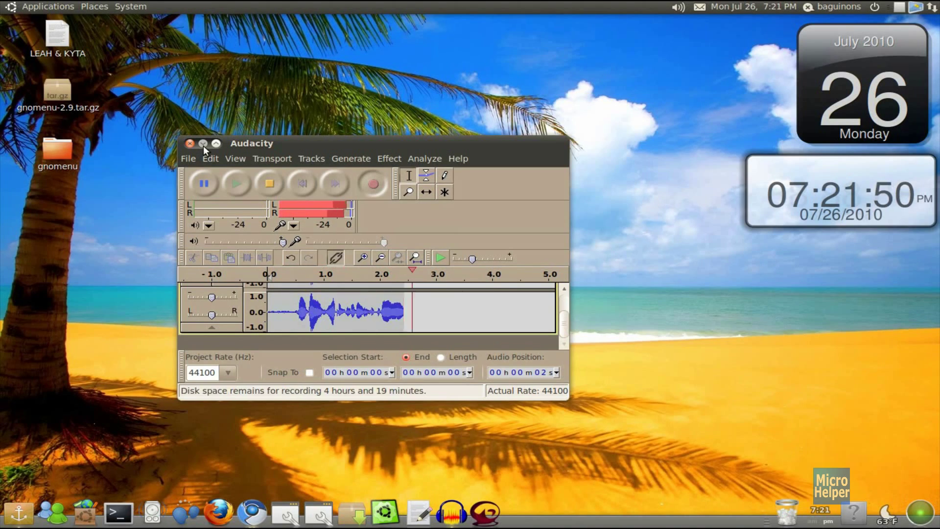
Minimize the Audacity recording window to uncover the desktop.
left_click(203, 146)
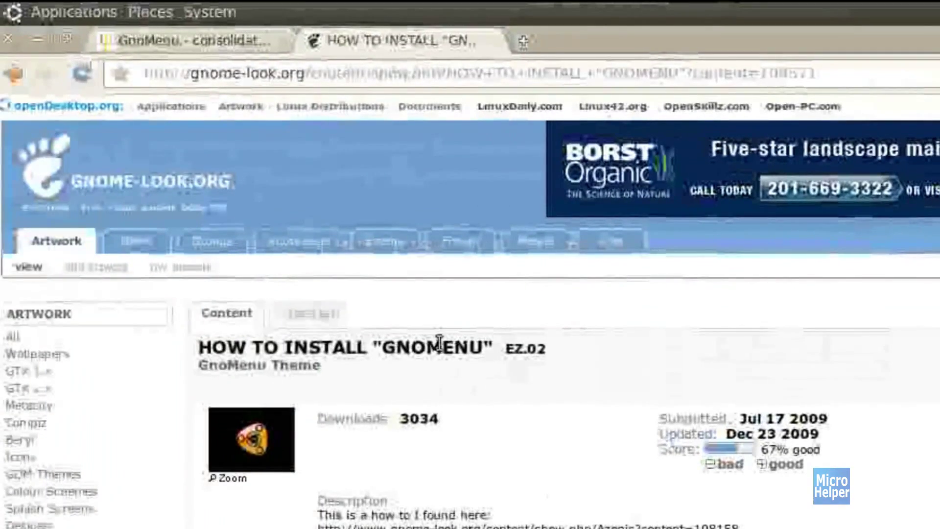
Bring up the GnoMenu Launchpad download page in the first browser tab.
left_click(191, 40)
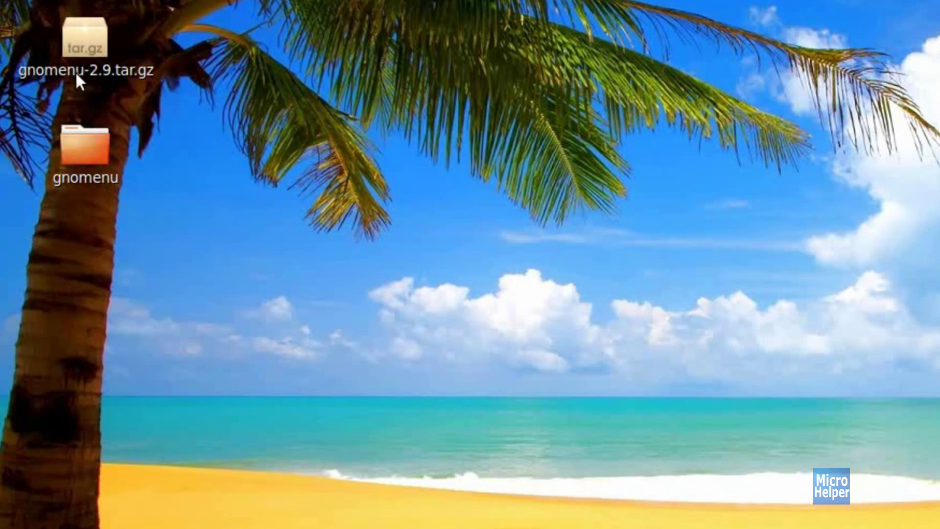
Extract gnomenu-2.9.tar.gz on the desktop into a gnomenu folder via Extract Here.
left_click(77, 70)
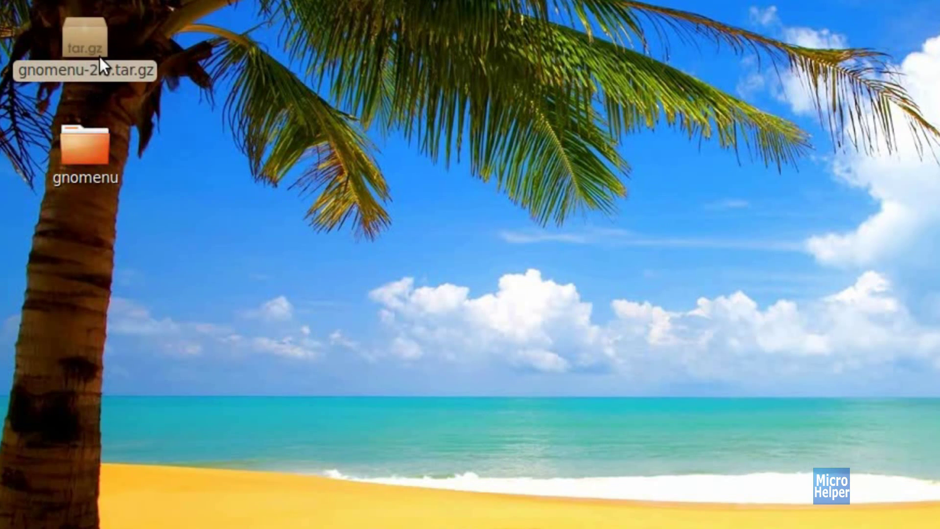
right_click(88, 56)
left_click(380, 423)
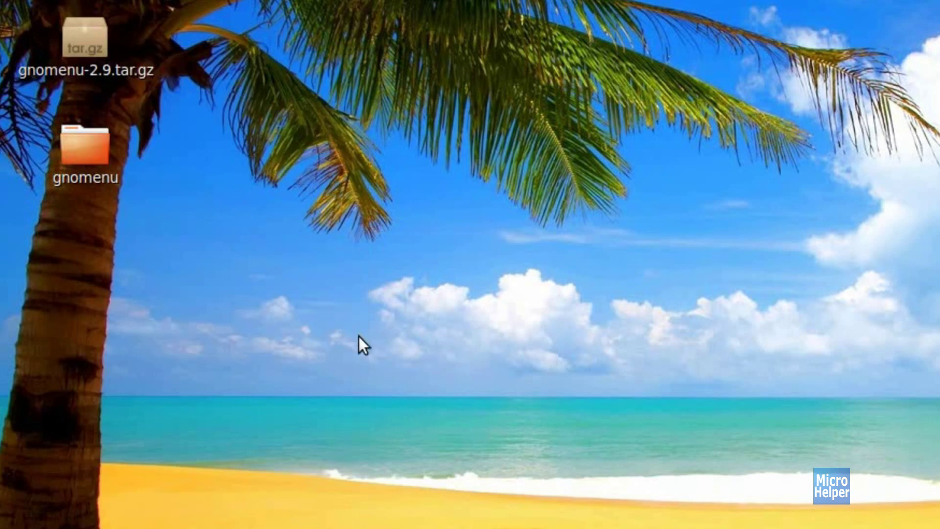
left_click_drag(154, 160, 8, 169)
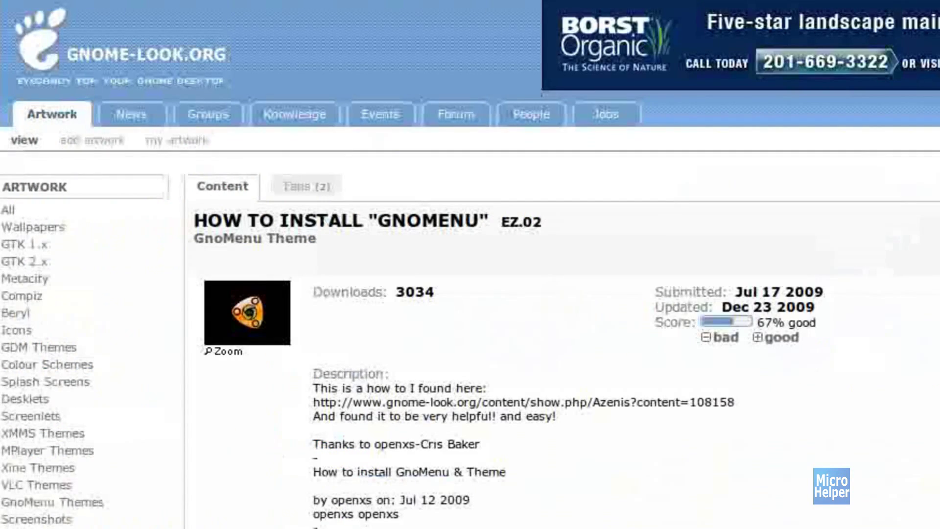
scroll(562, 504, "down", 5)
scroll(525, 516, "down", 2)
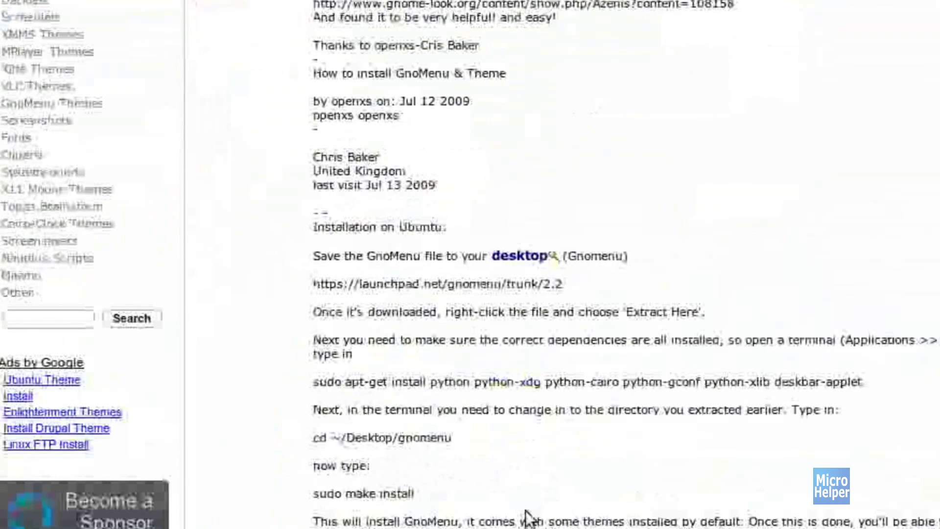
Copy the sudo apt-get install dependency command from the tutorial page.
left_click_drag(317, 382, 609, 382)
left_click(320, 384)
triple_click(636, 235)
key("ctrl+c")
right_click(636, 235)
left_click(646, 218)
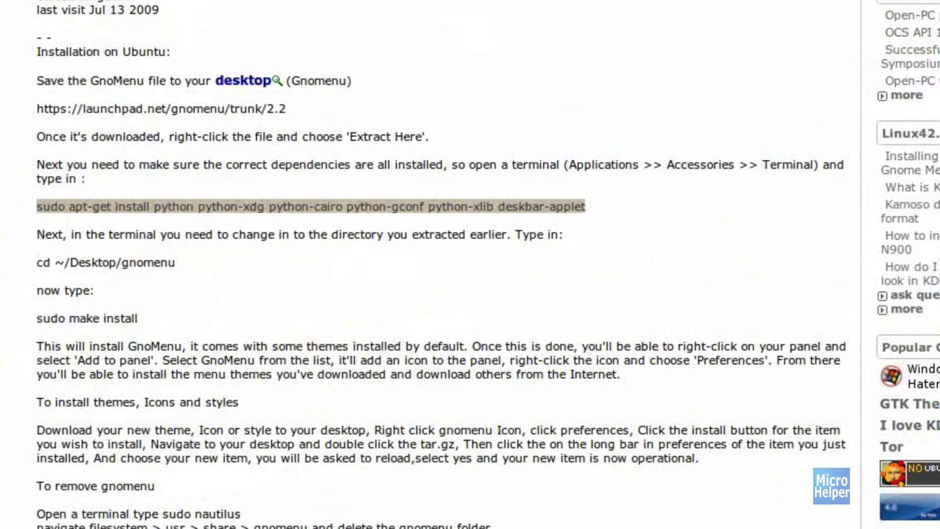
Run the pasted apt-get install command in a new terminal with the sudo password.
key("ctrl+alt+t")
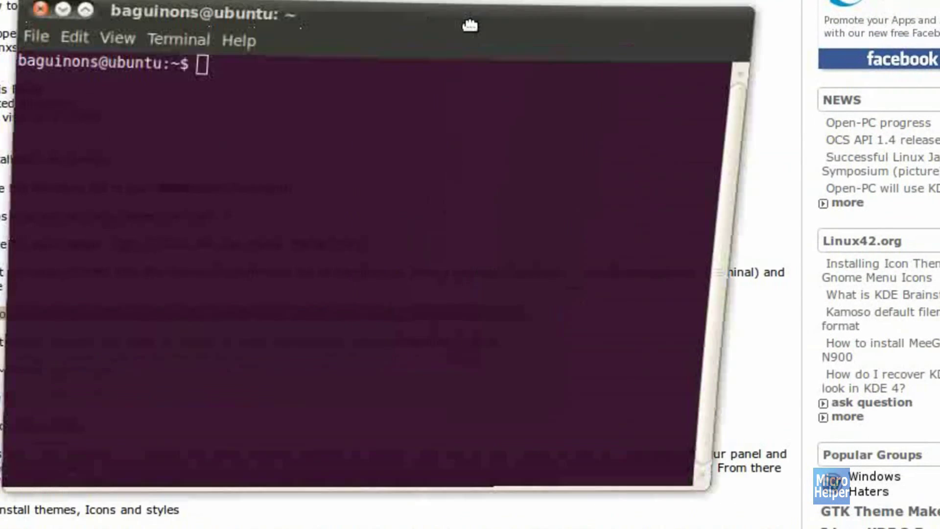
right_click(335, 141)
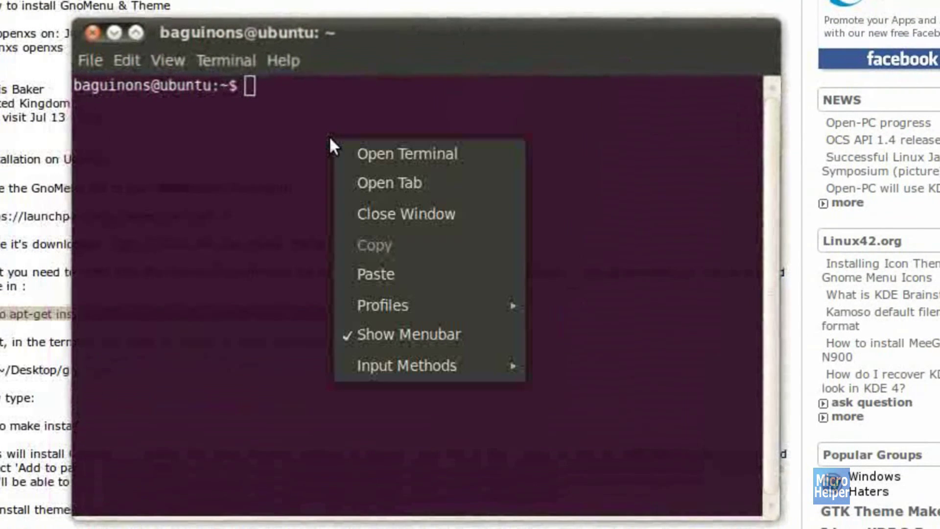
left_click(427, 279)
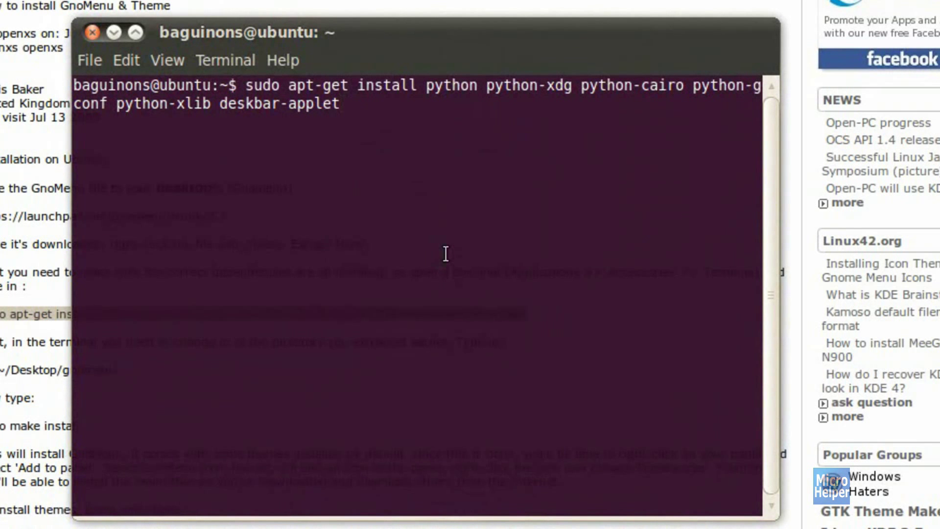
key("Return")
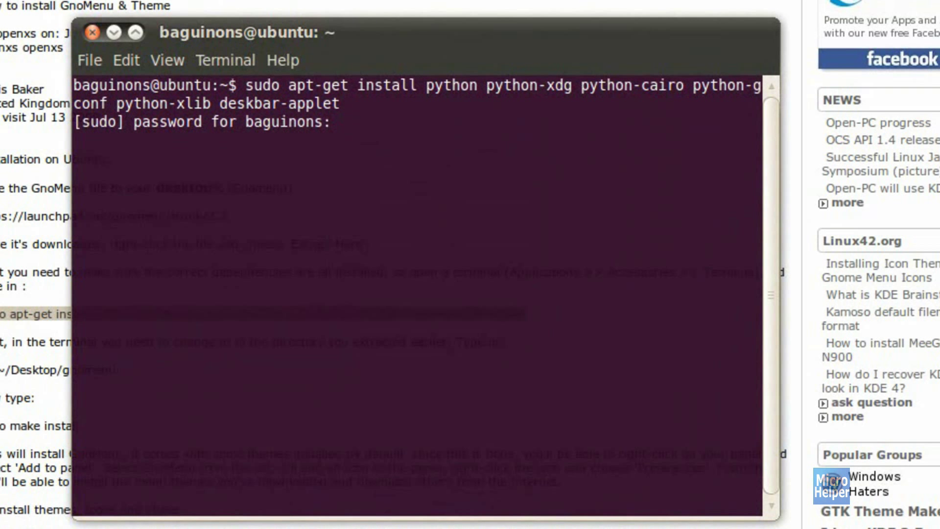
key("Return")
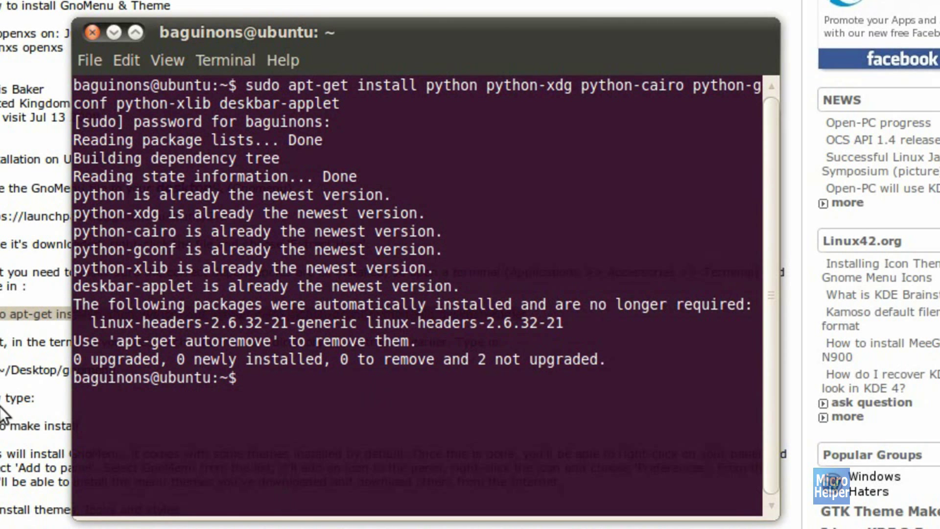
Change into ~/Desktop/gnomenu in the terminal using the tutorial's cd command.
key("ctrl+d")
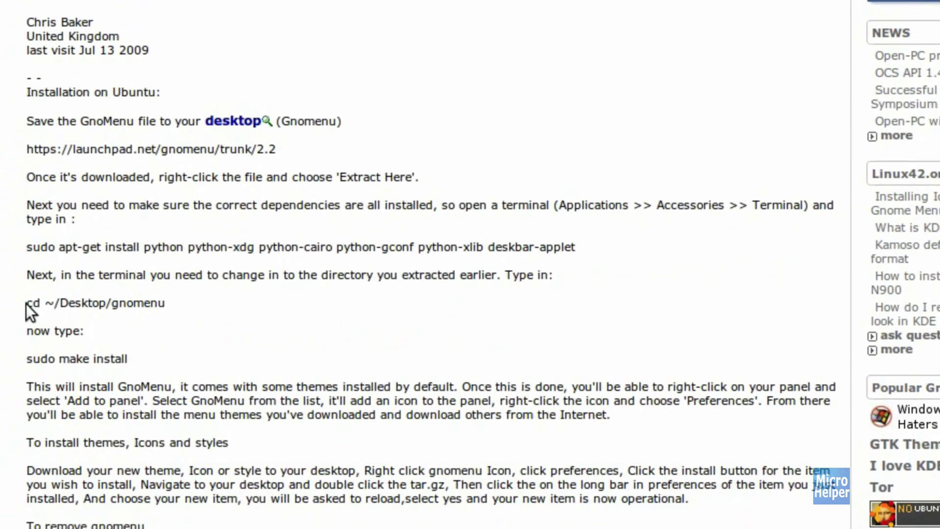
left_click_drag(50, 262, 187, 268)
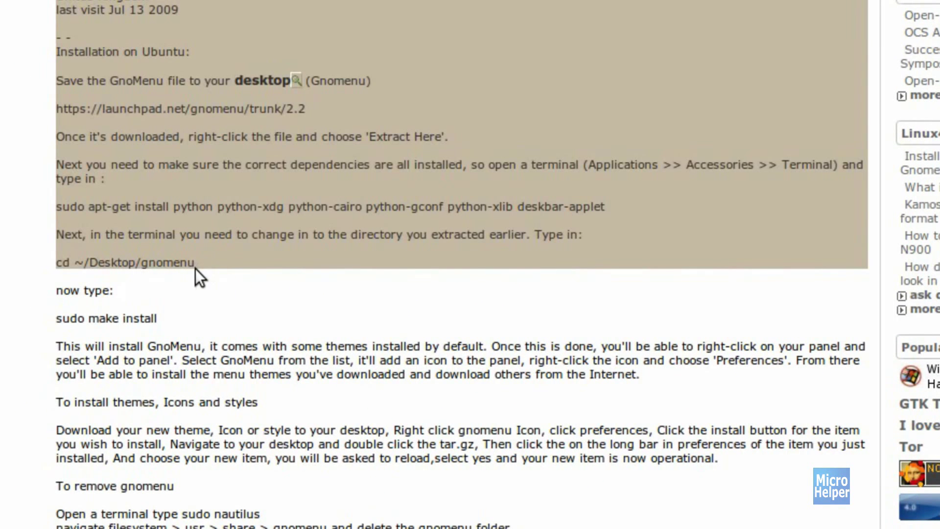
triple_click(190, 266)
right_click(95, 257)
left_click(117, 269)
key("alt+Tab")
right_click(373, 389)
left_click(409, 476)
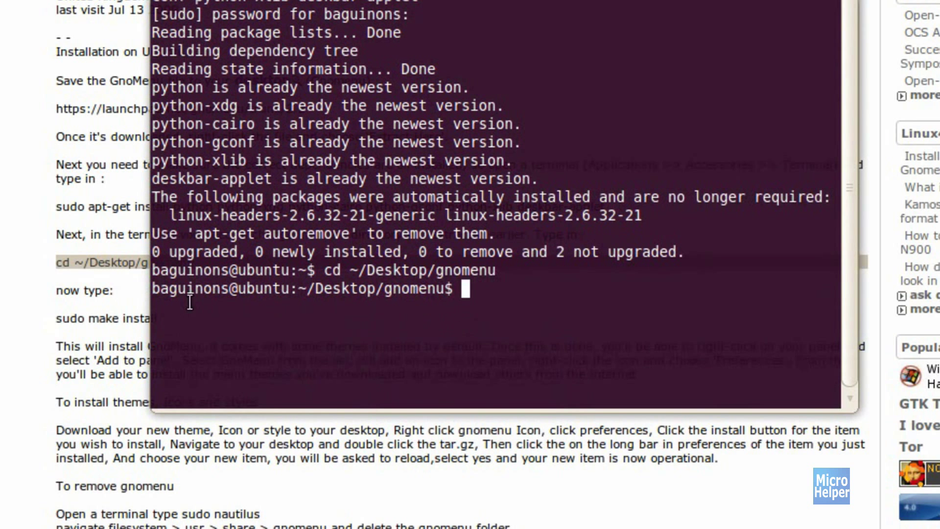
key("Return")
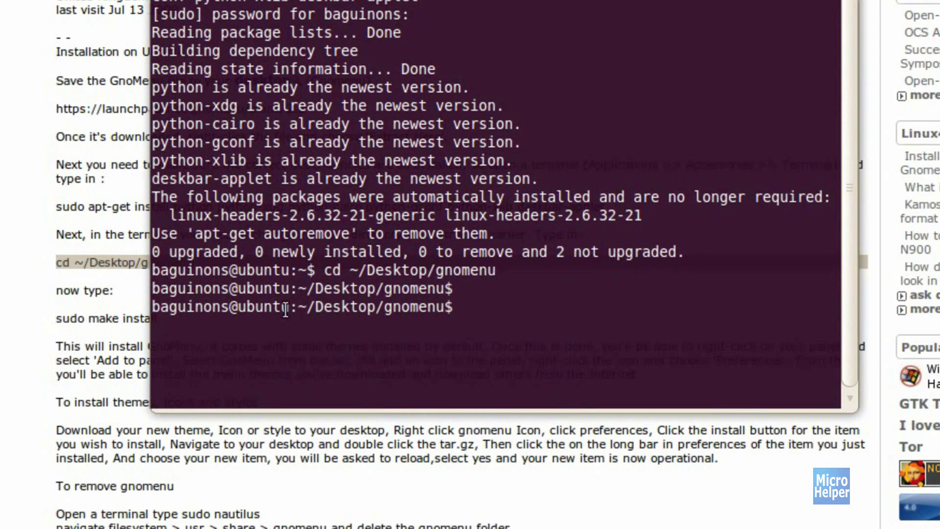
Run sudo make install in the gnomenu folder until 'GnoMenu installed' appears.
left_click(47, 316)
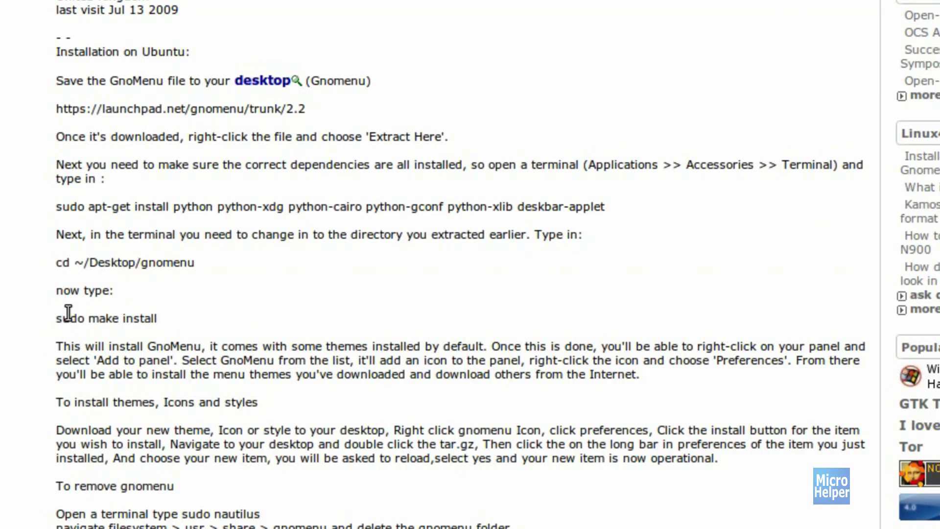
left_click_drag(52, 320, 231, 320)
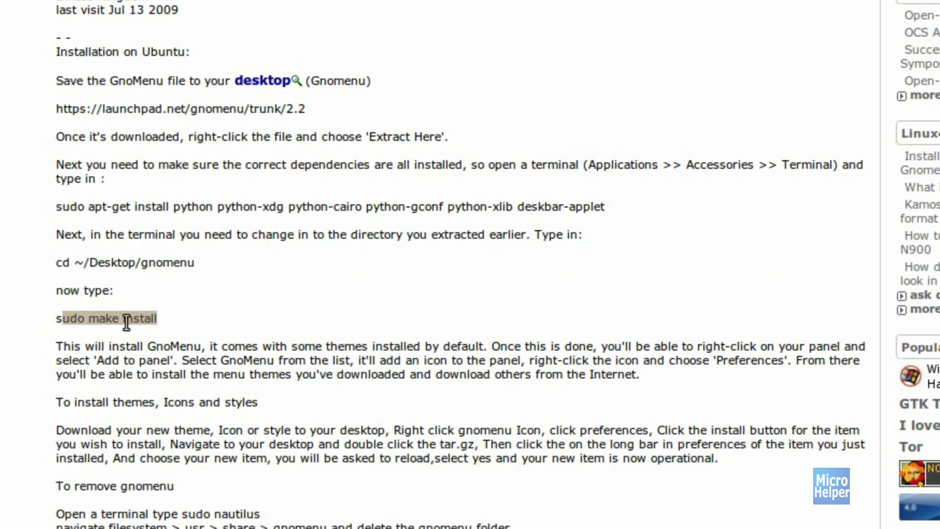
left_click_drag(59, 318, 154, 319)
left_click(60, 317)
left_click_drag(58, 319, 168, 321)
right_click(174, 324)
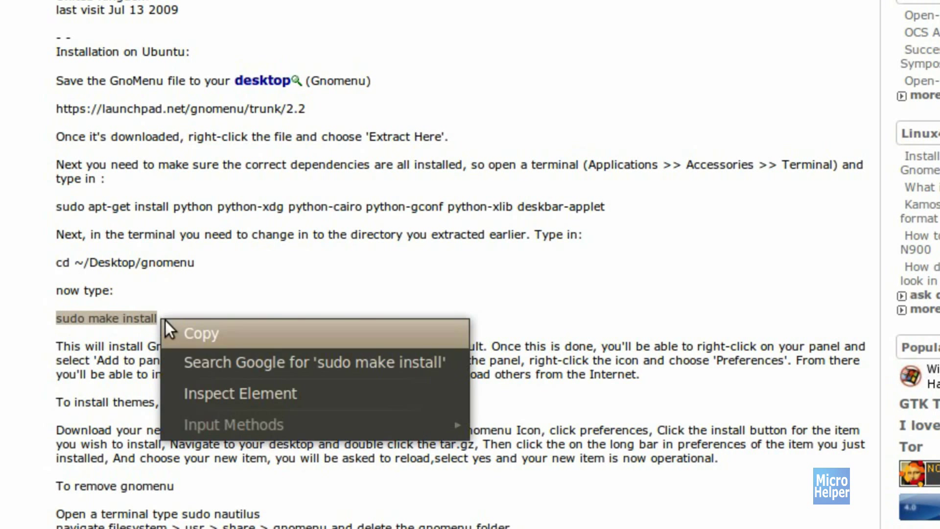
left_click(175, 323)
key("alt+Tab")
right_click(418, 361)
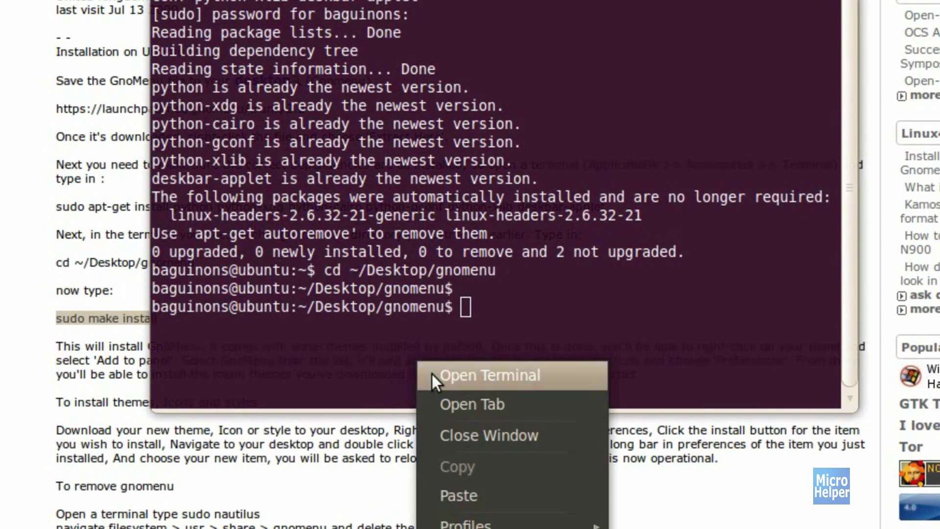
left_click(459, 494)
key("Return")
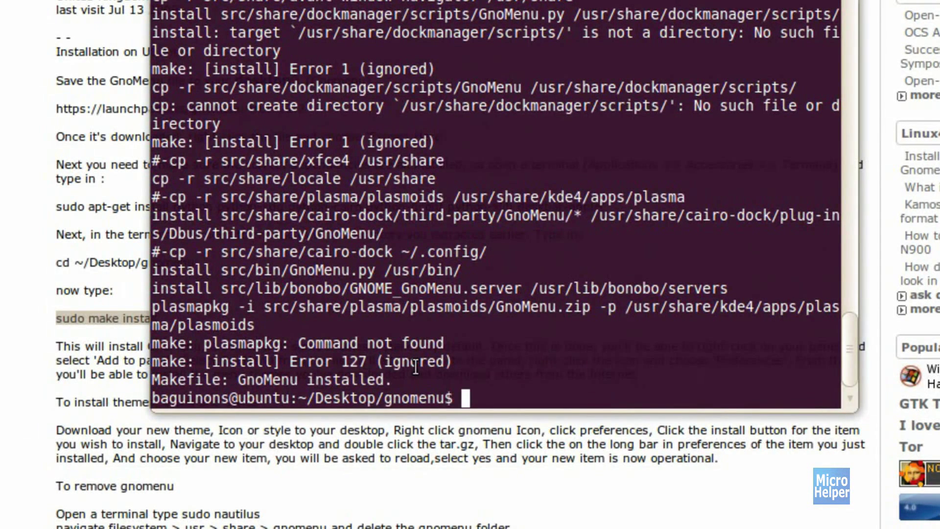
left_click(31, 352)
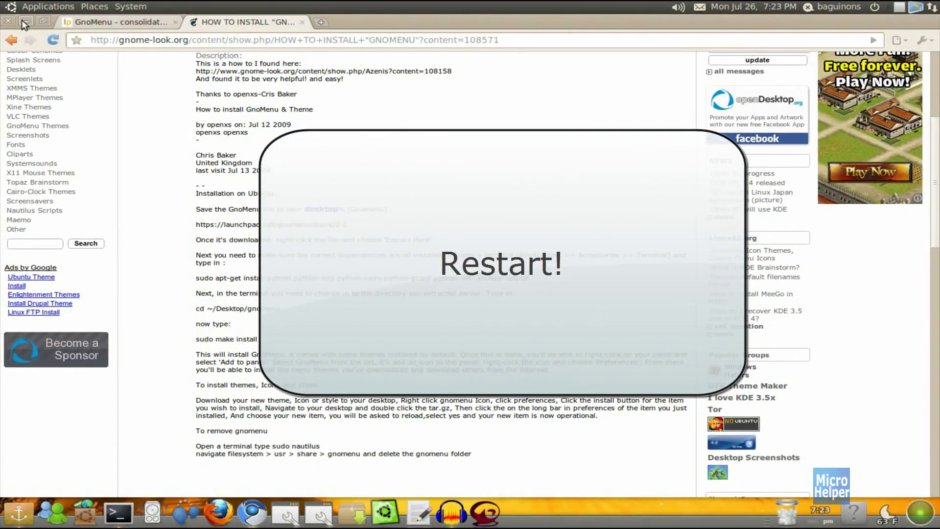
Clear the desktop by minimizing the browser, quitting the dock and closing the terminal.
left_click(22, 20)
right_click(23, 504)
left_click(35, 473)
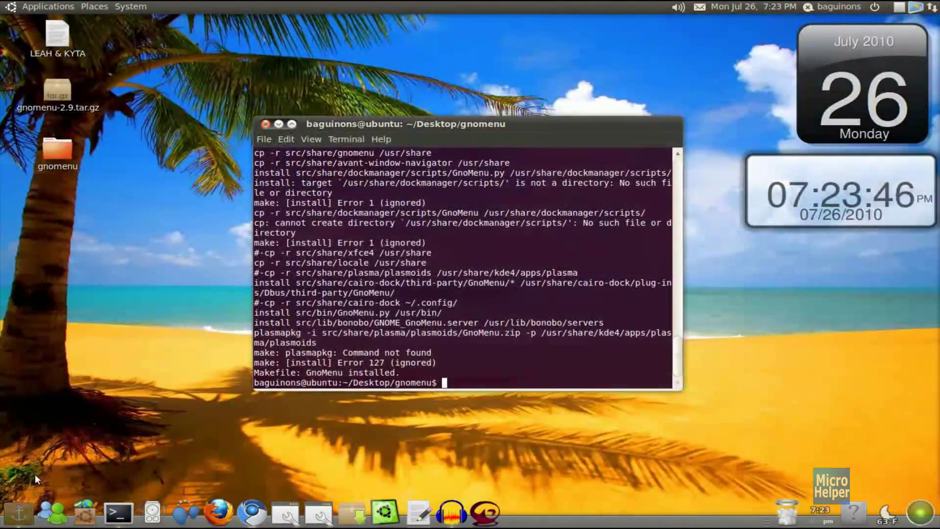
left_click(265, 124)
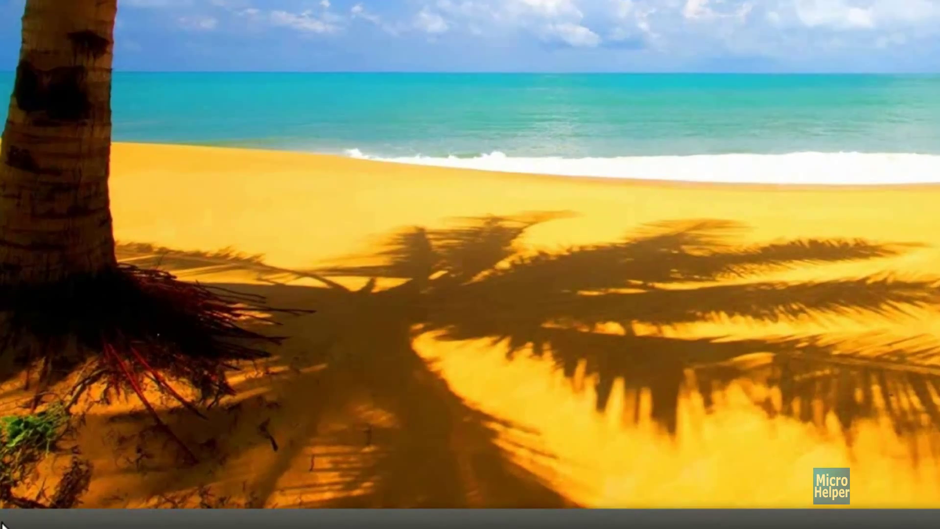
Add the GnoMenu applet to the bottom panel and acknowledge its restart notice.
right_click(4, 523)
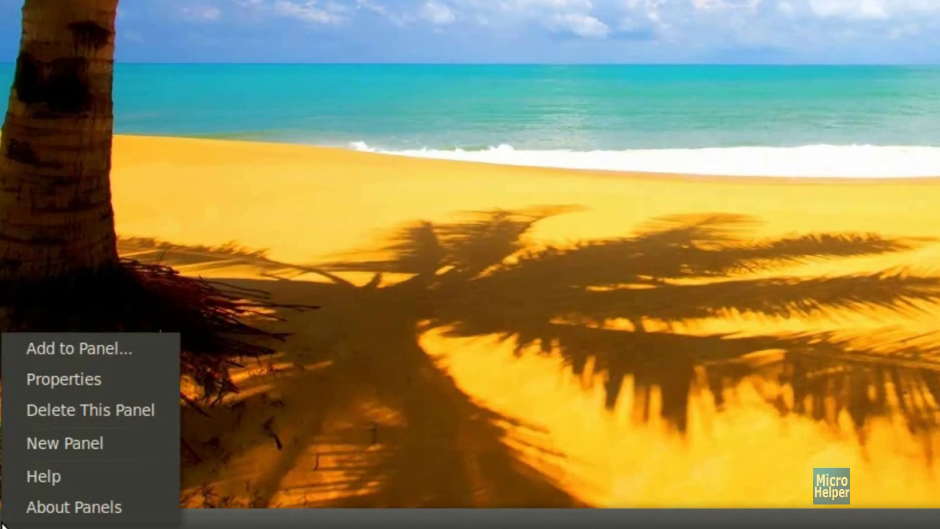
left_click(44, 334)
scroll(324, 226, "down", 5)
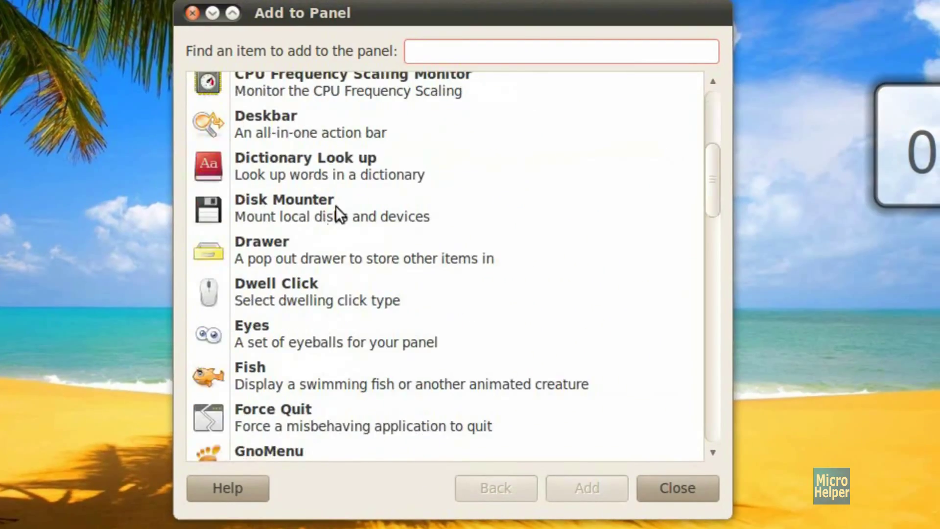
scroll(324, 218, "down", 3)
left_click(268, 296)
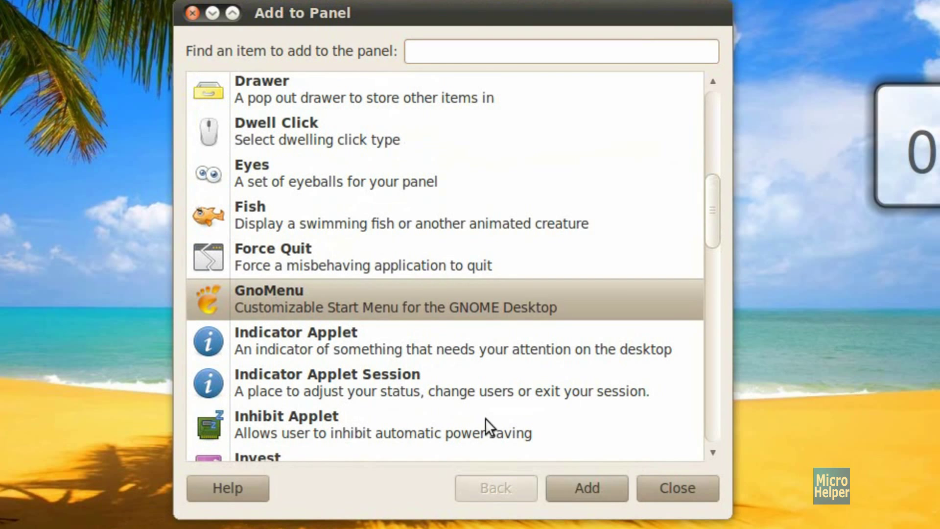
left_click(578, 485)
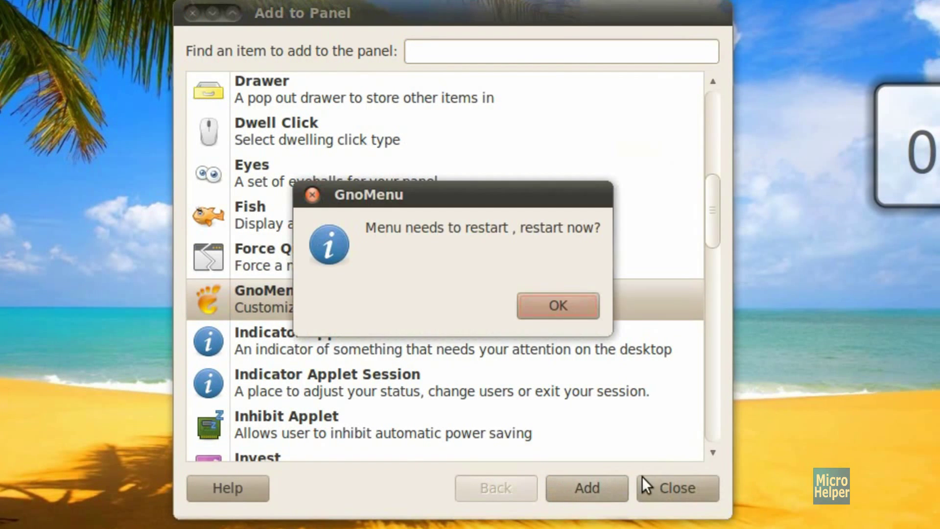
key("Return")
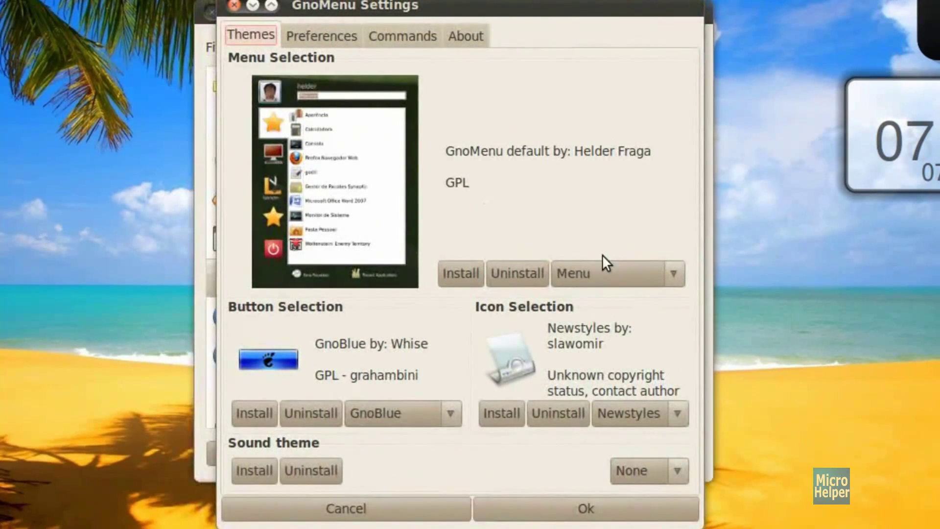
Choose Vista for the menu and icon themes and UbuntuOrb for the button.
left_click(587, 276)
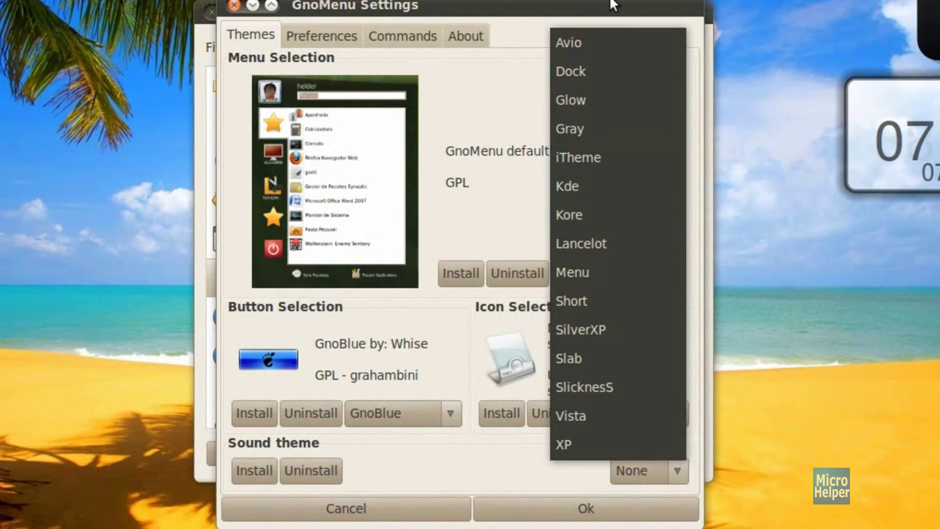
left_click(609, 412)
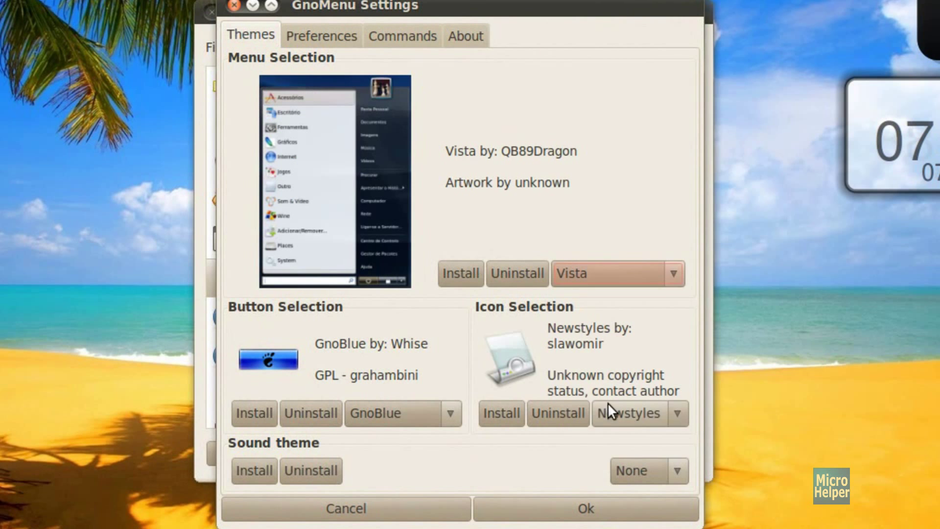
left_click(627, 413)
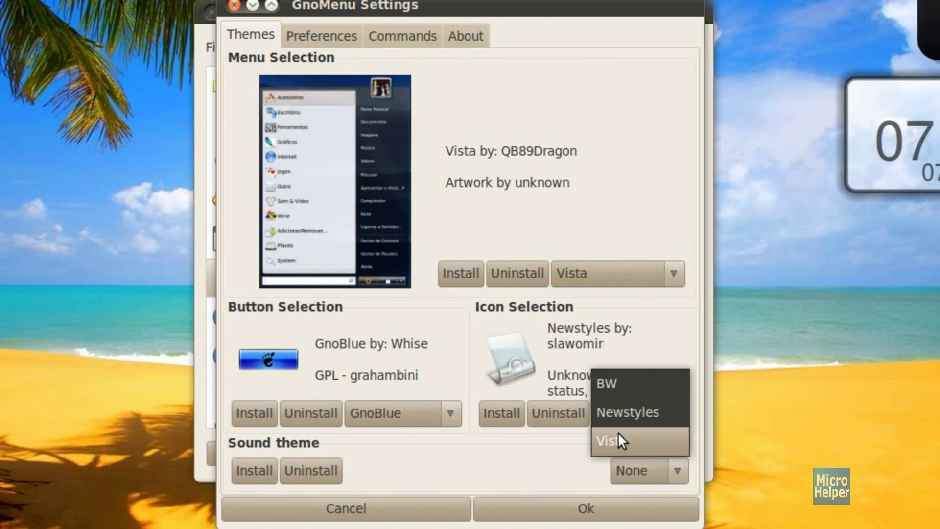
left_click(618, 440)
left_click(419, 413)
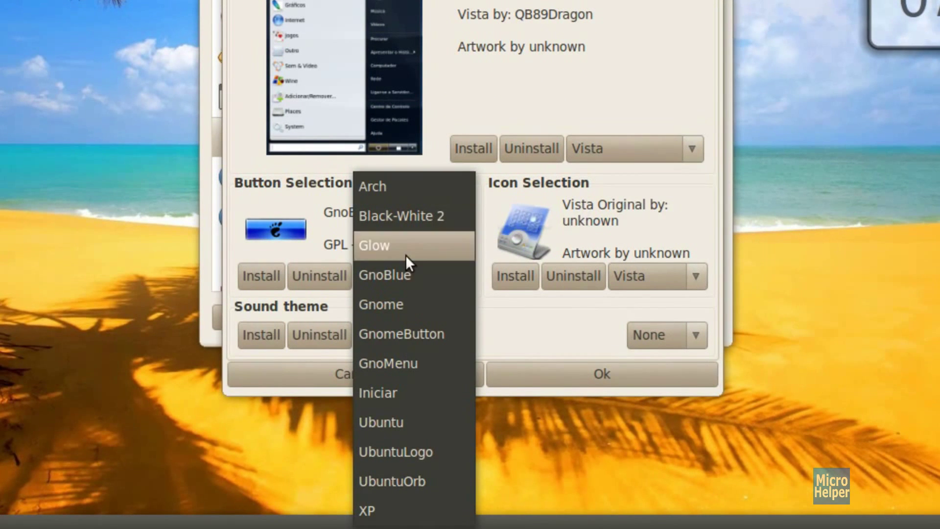
left_click(399, 454)
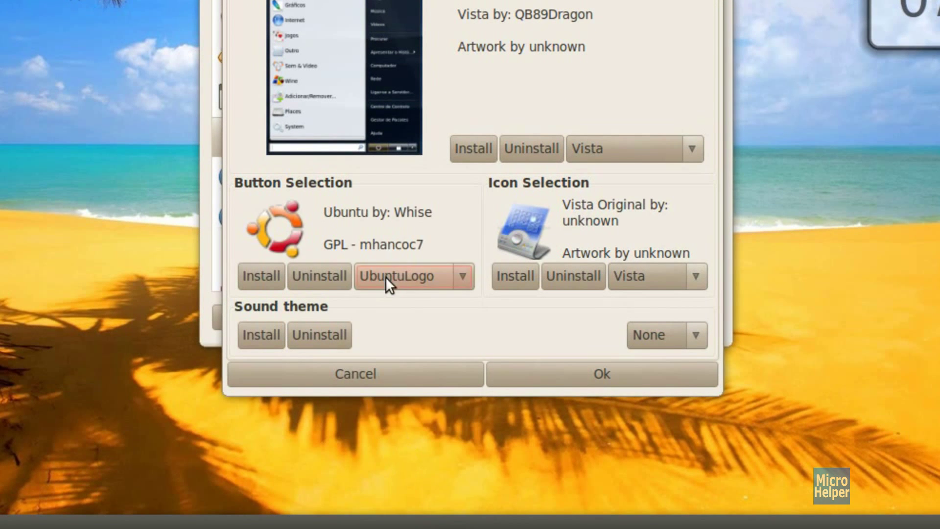
left_click(386, 274)
left_click(394, 301)
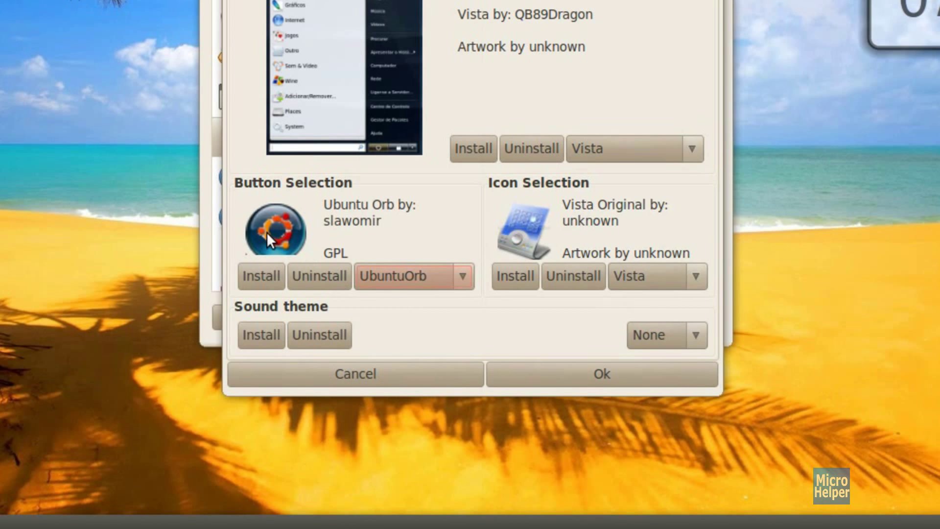
Apply the theme settings and restart and reload GnoMenu so they take effect.
left_click(551, 371)
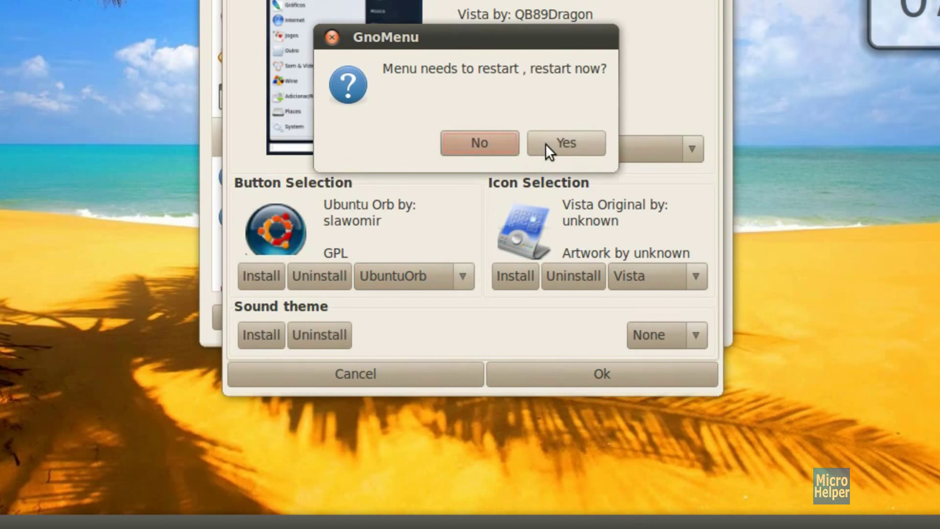
left_click(567, 141)
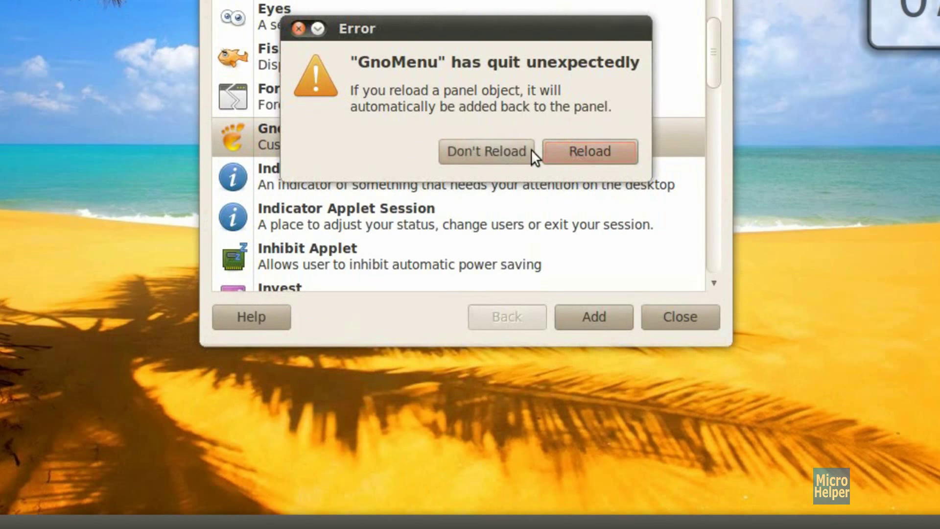
left_click(576, 141)
left_click(712, 309)
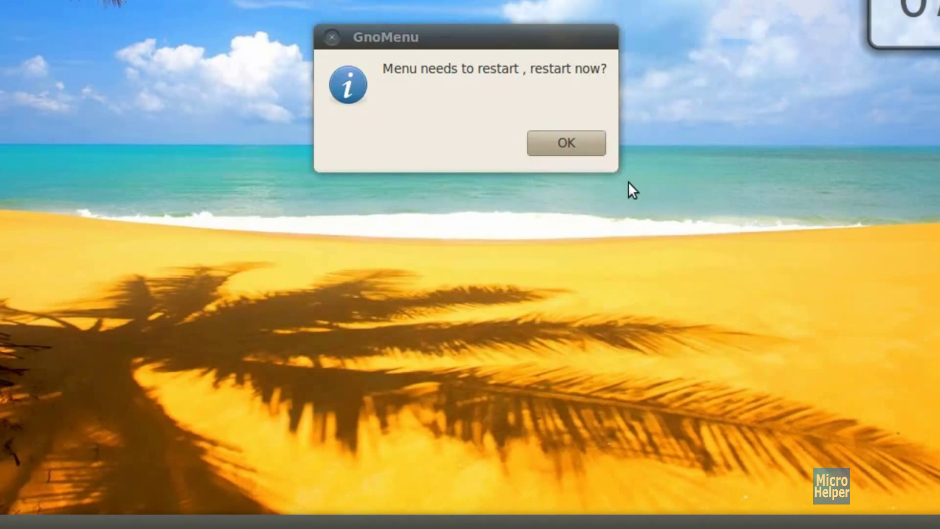
left_click(576, 146)
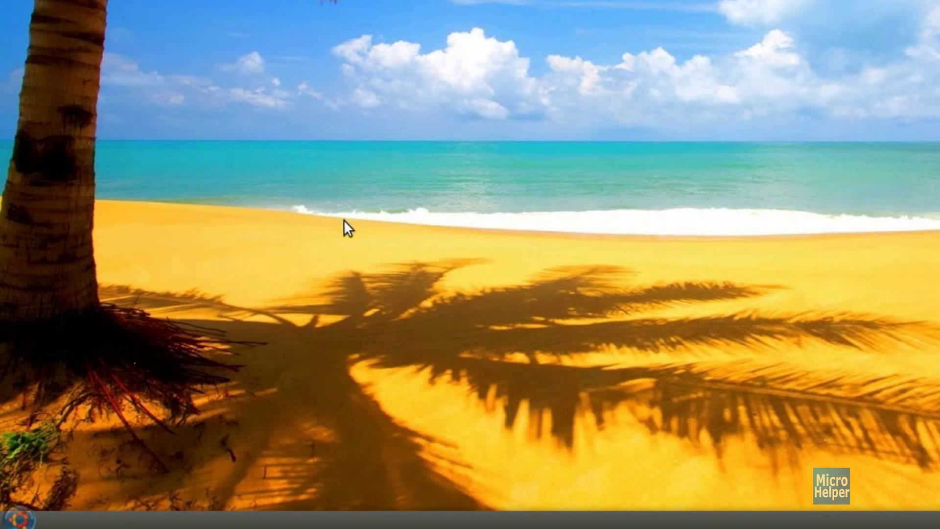
Set the bottom panel's size to 32 pixels in its Properties.
right_click(126, 522)
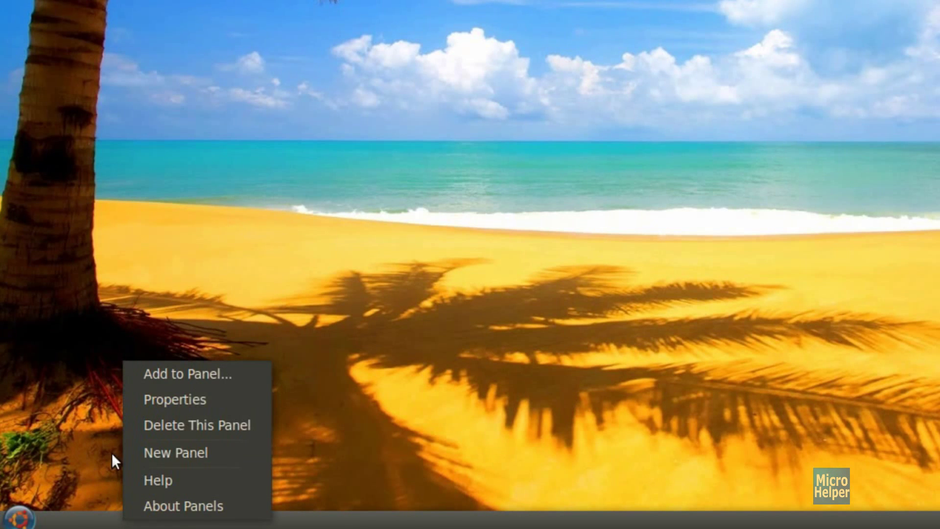
right_click(103, 520)
left_click(151, 396)
double_click(711, 83)
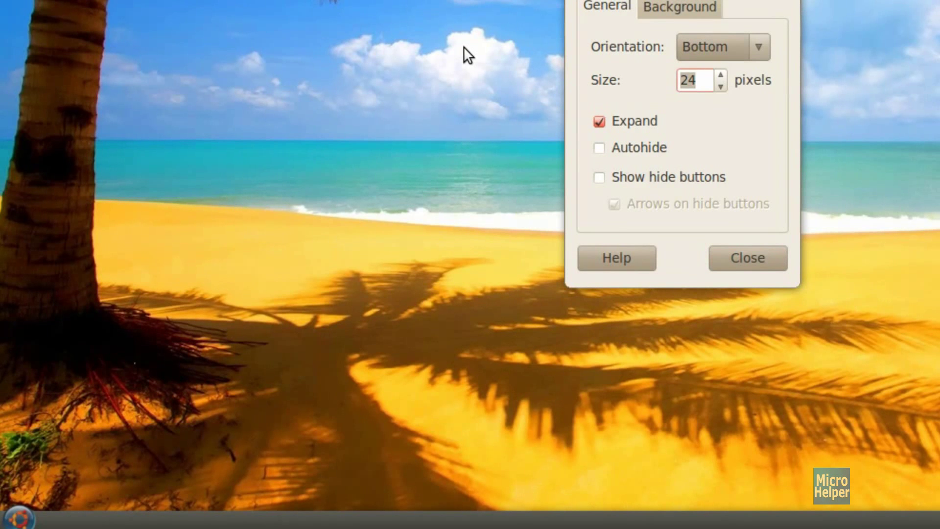
type("32")
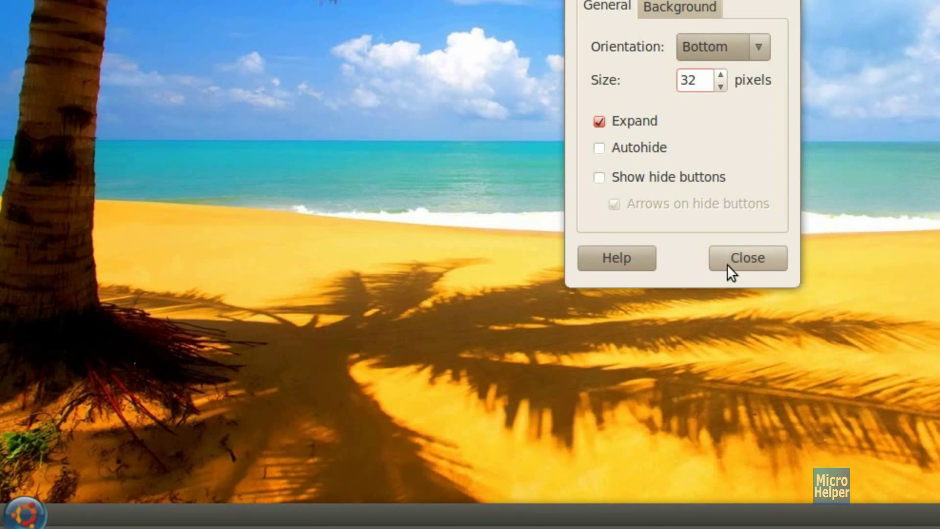
left_click(726, 269)
Lock the GnoMenu start button in place on the panel.
right_click(26, 517)
left_click(37, 462)
right_click(33, 507)
left_click(47, 486)
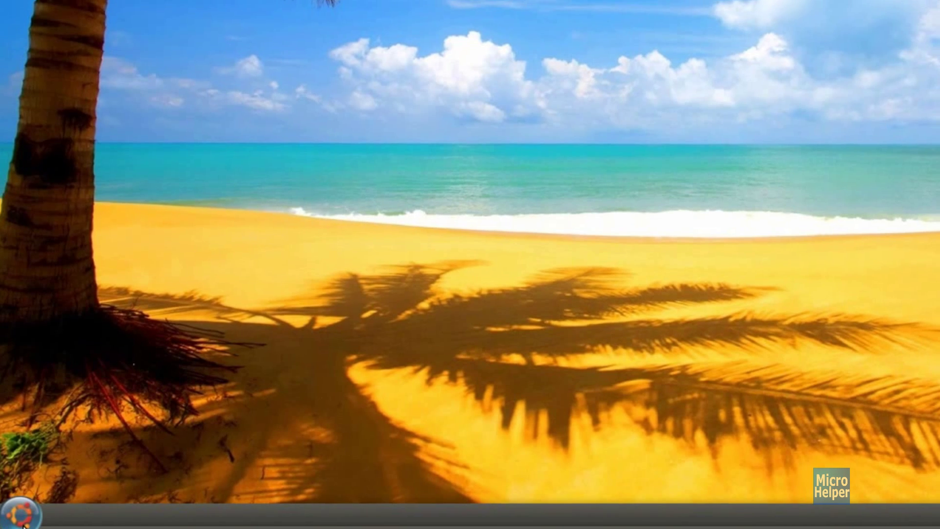
left_click(21, 514)
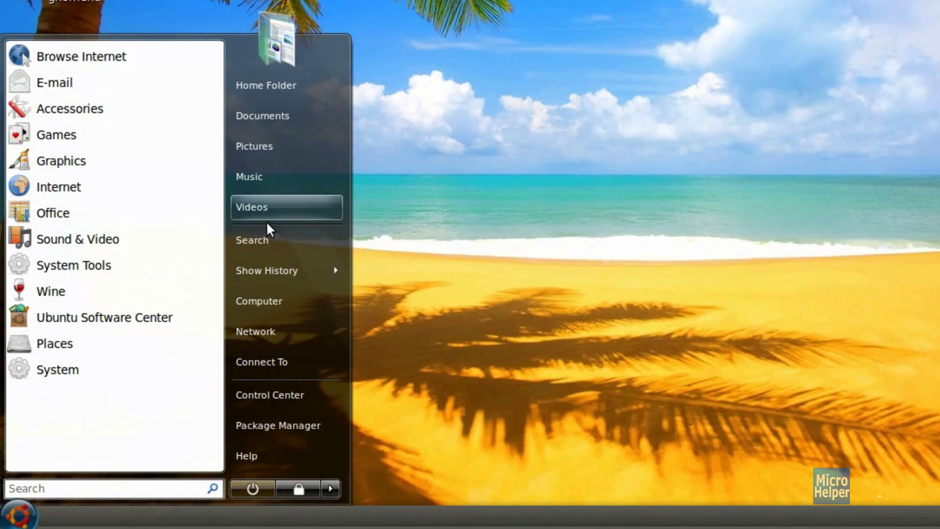
left_click(367, 199)
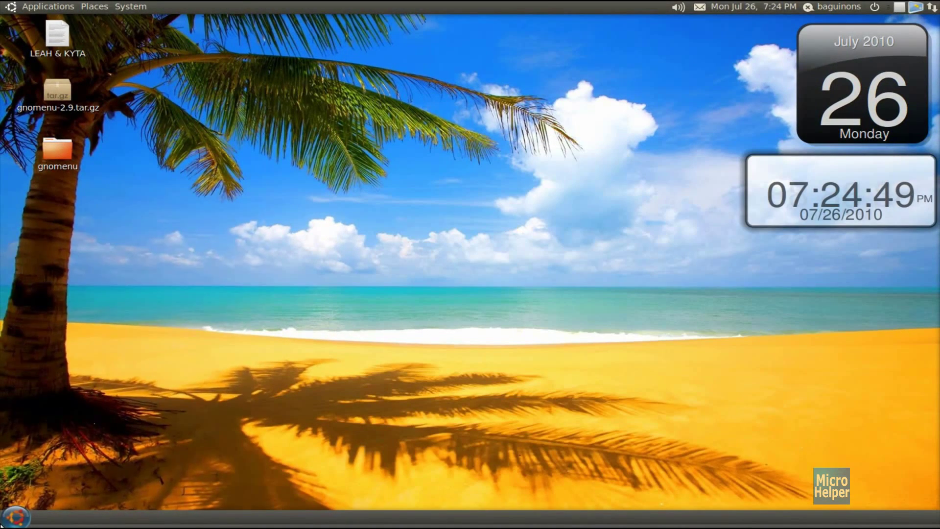
Try out the start menu with Alt+F1 and browse the button and panel options.
key("alt+F1")
left_click(473, 332)
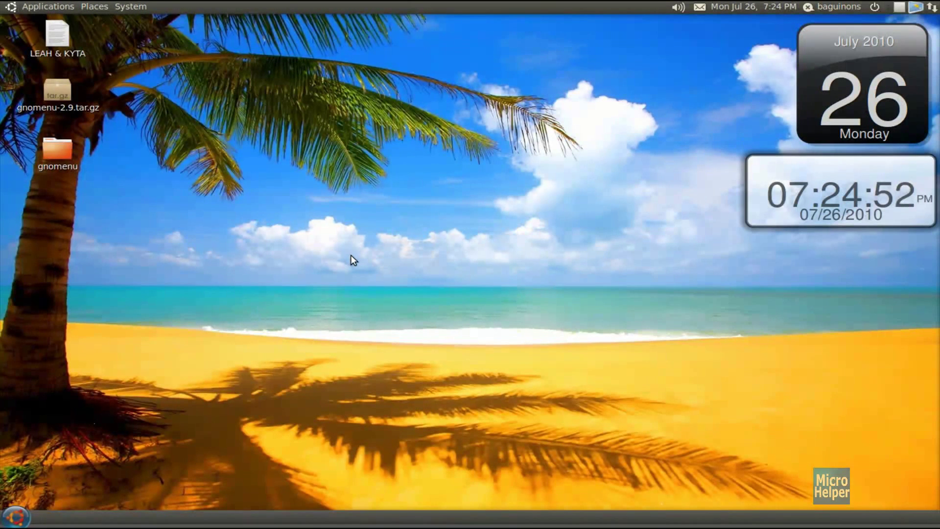
right_click(14, 517)
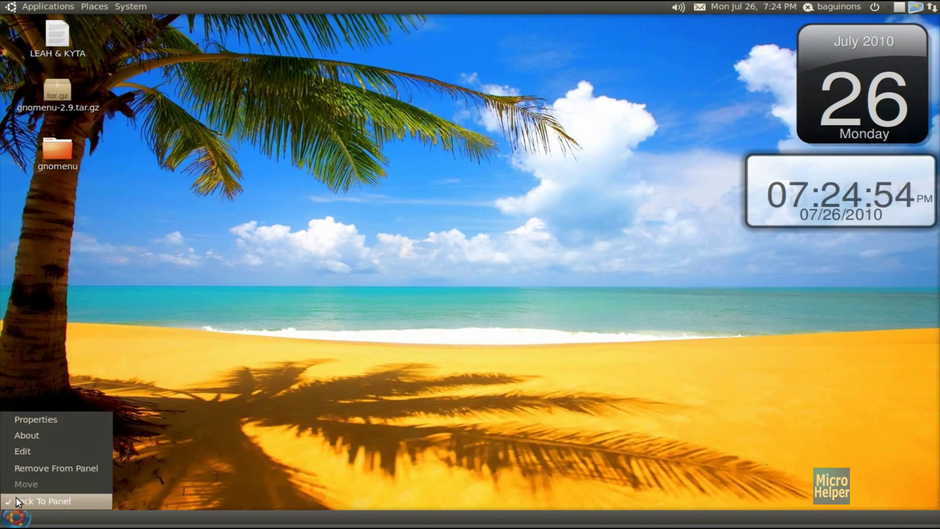
left_click(172, 414)
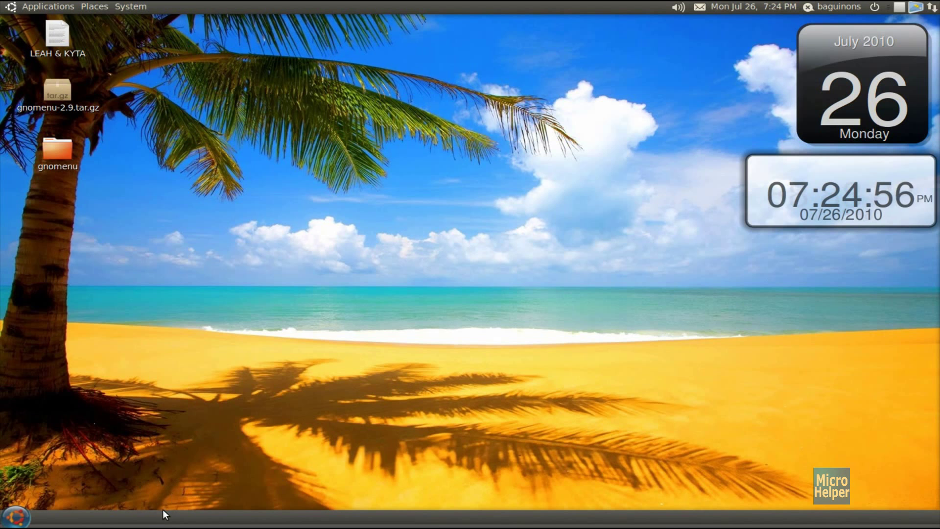
right_click(162, 513)
left_click(162, 521)
Delete the bottom panel holding the orb, then launch Audacity from the dock.
right_click(168, 515)
left_click(221, 452)
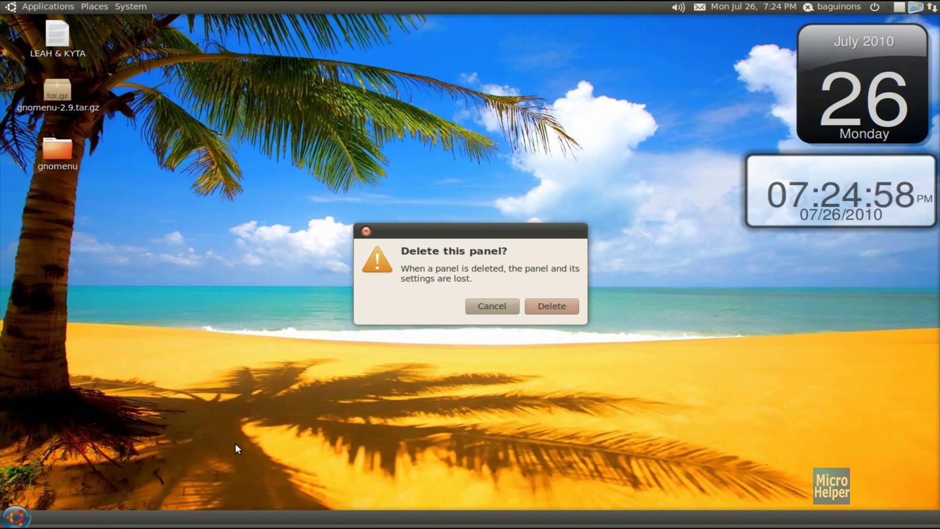
left_click(551, 306)
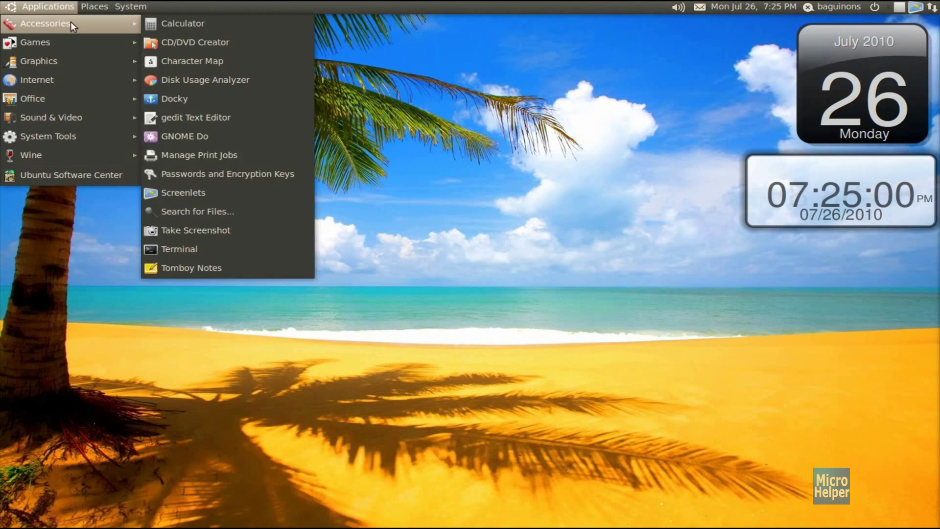
left_click(430, 250)
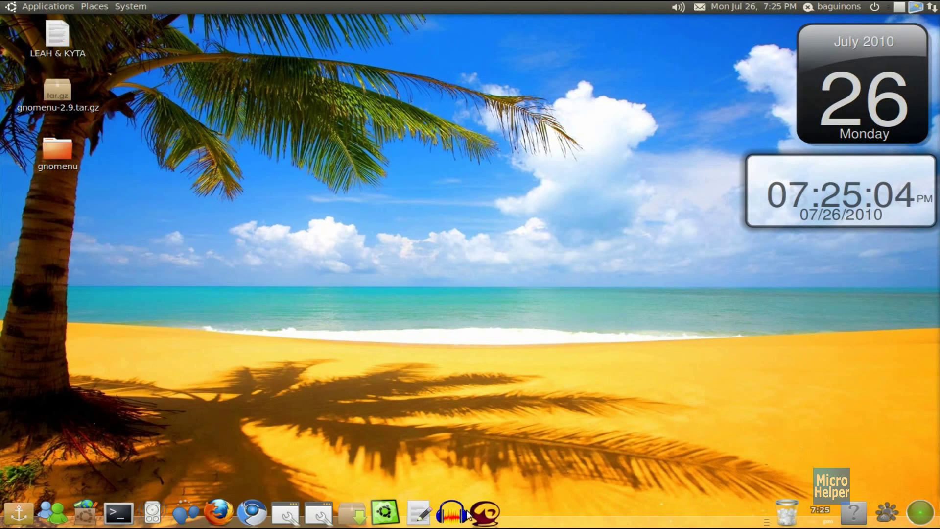
left_click(451, 512)
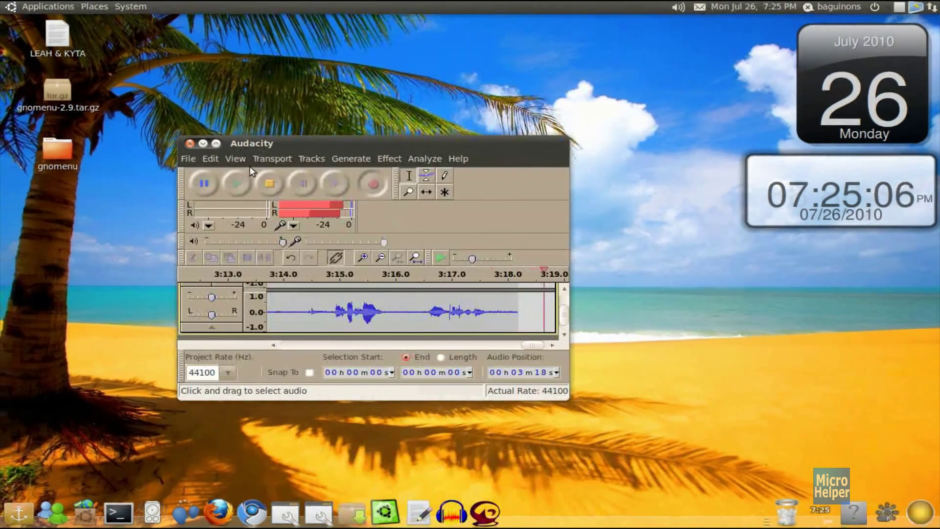